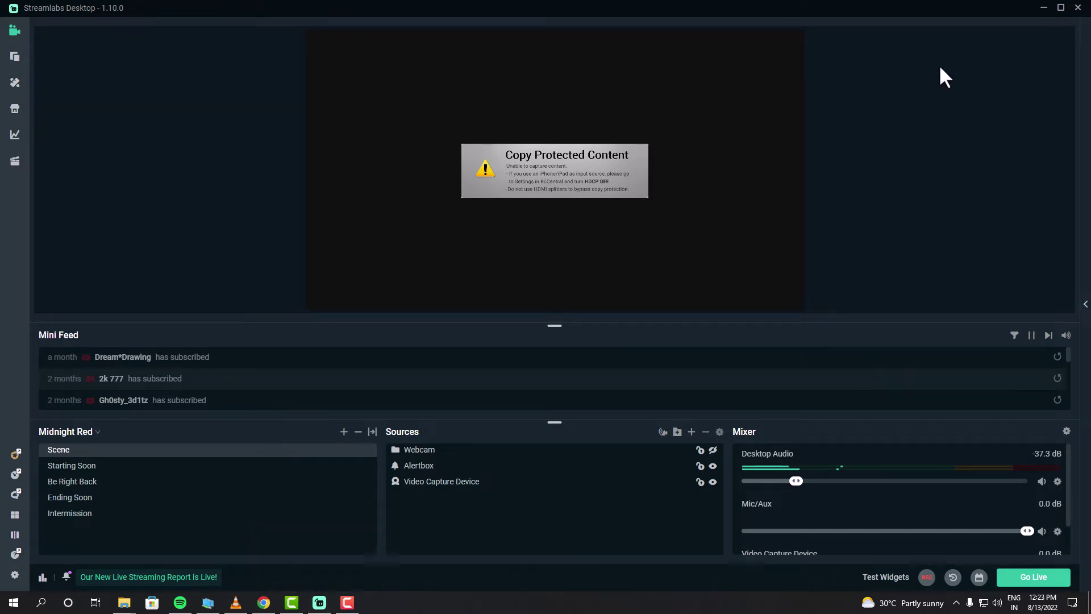
Launch AVerMedia RECentral 4 from the Start menu's program list.
{"action": "left_click", "coordinate": [13, 602]}
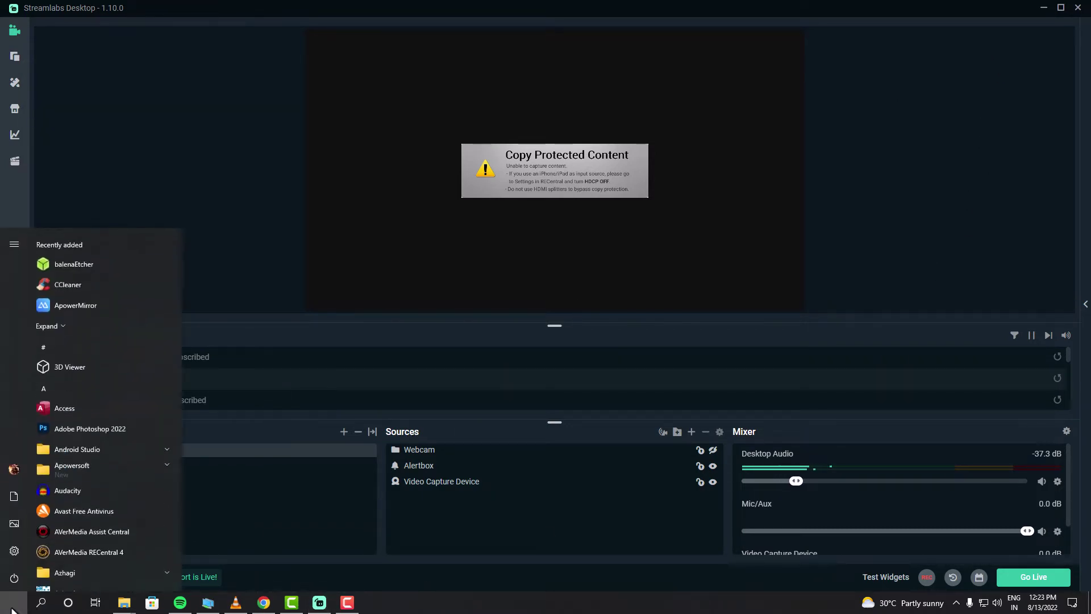
{"action": "scroll", "coordinate": [86, 462], "scroll_direction": "down", "scroll_amount": 1}
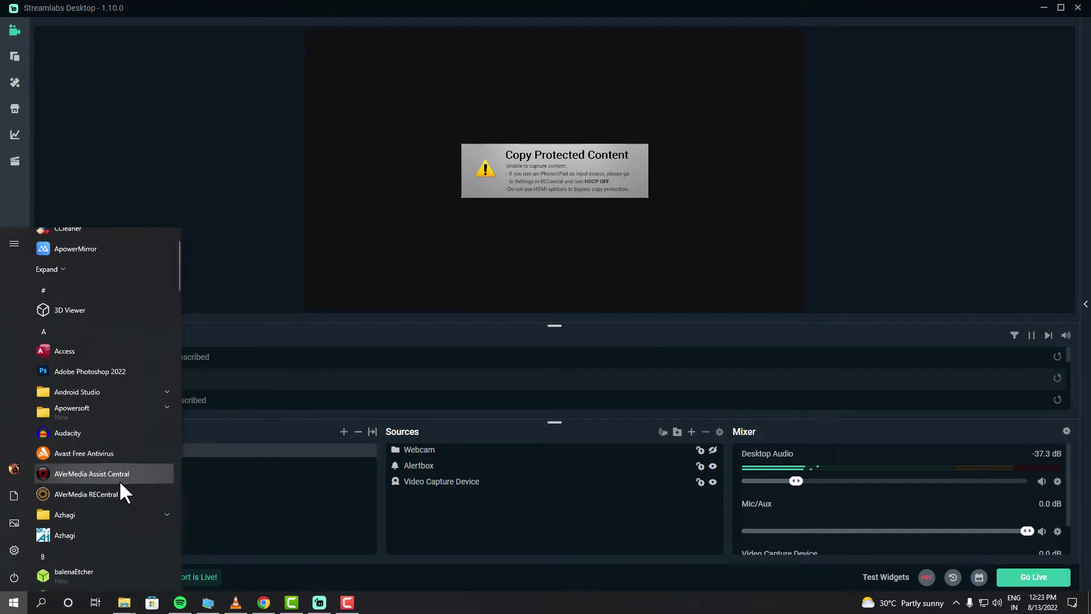
{"action": "left_click", "coordinate": [89, 493]}
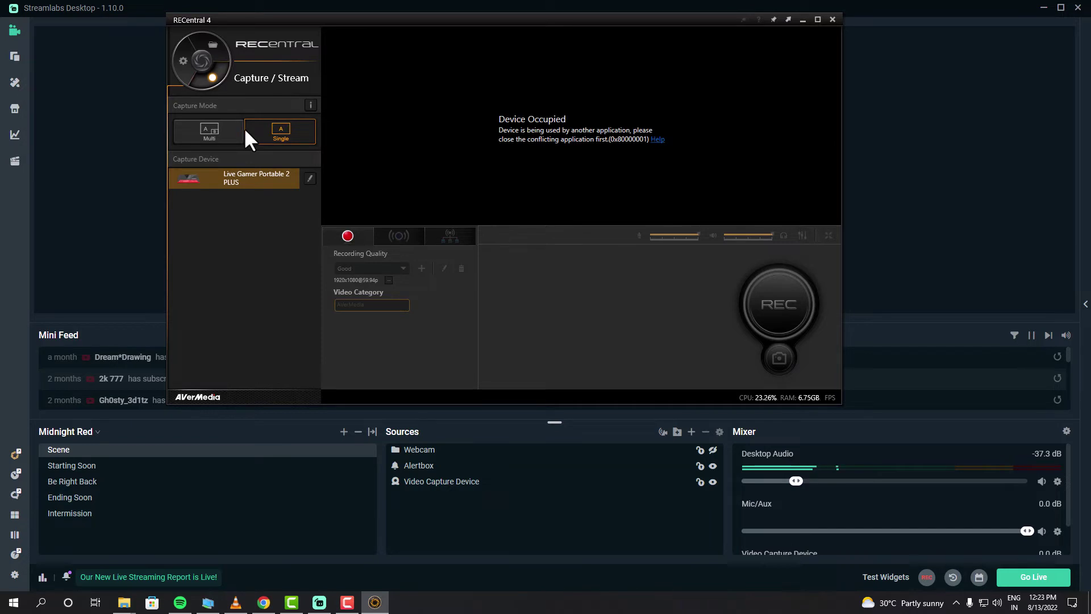
Switch HDCP Detection to Off in RECentral 4's device settings.
{"action": "left_click", "coordinate": [181, 63]}
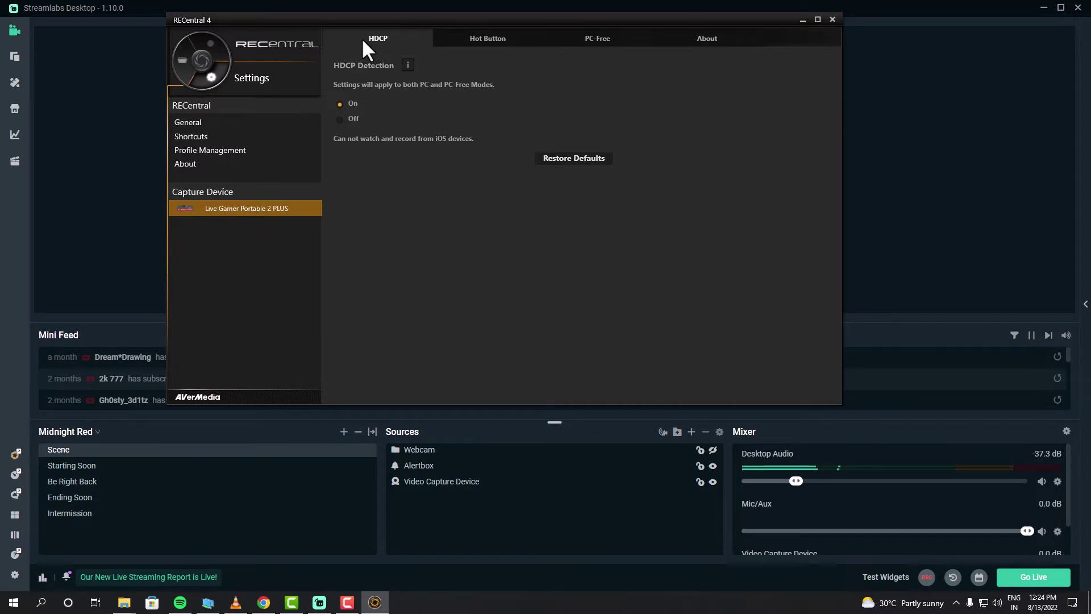
{"action": "left_click", "coordinate": [342, 118]}
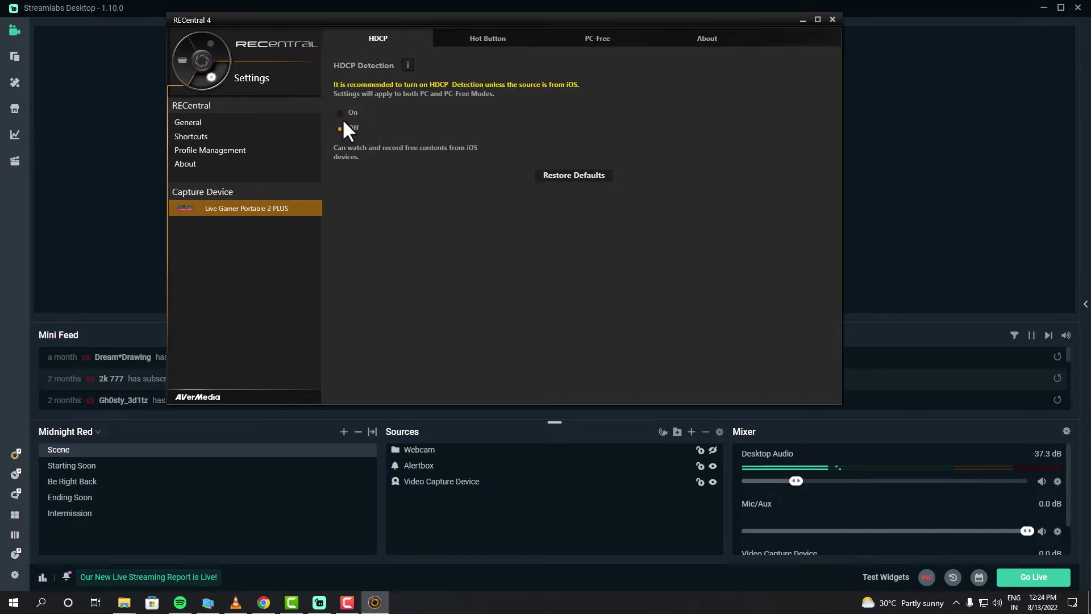
Minimize RECentral 4 to bring Streamlabs Desktop's capture preview to the front.
{"action": "left_click", "coordinate": [802, 18]}
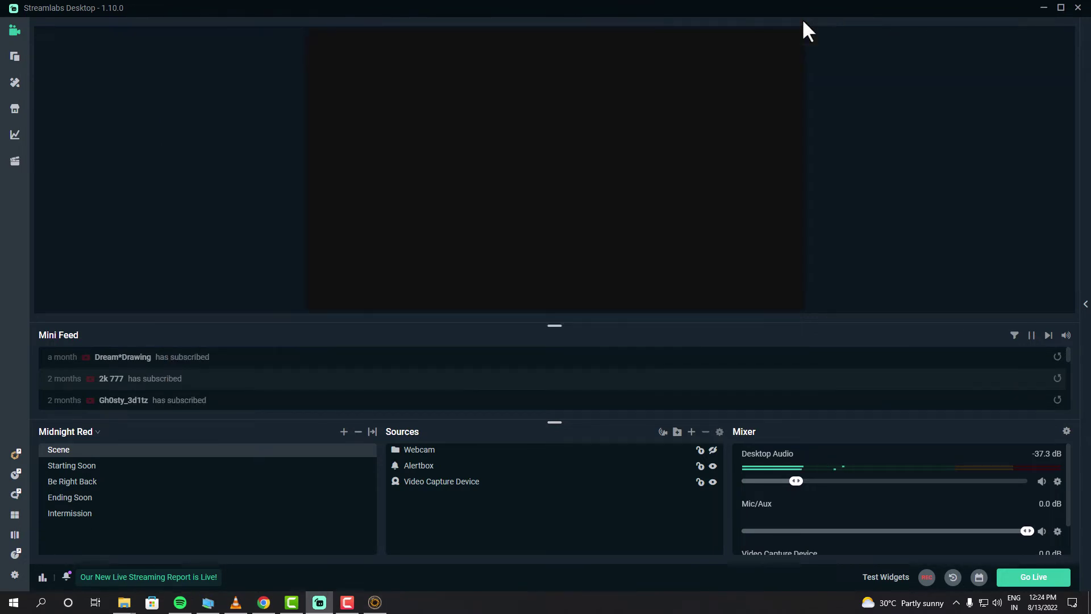